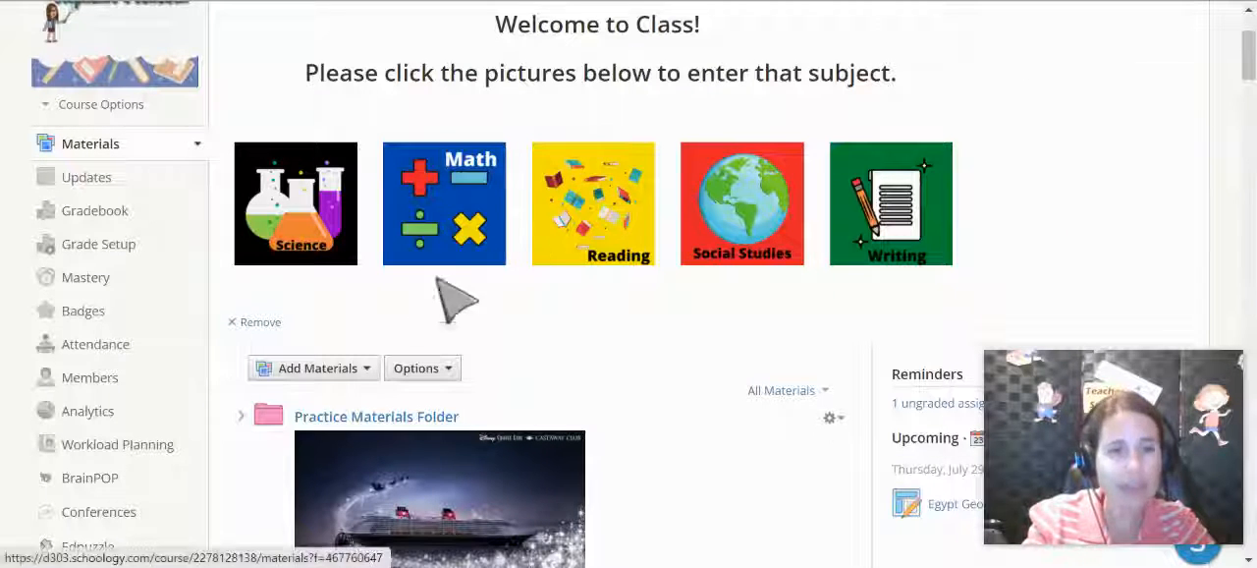
- Start a new page in the course materials
click(369, 368)
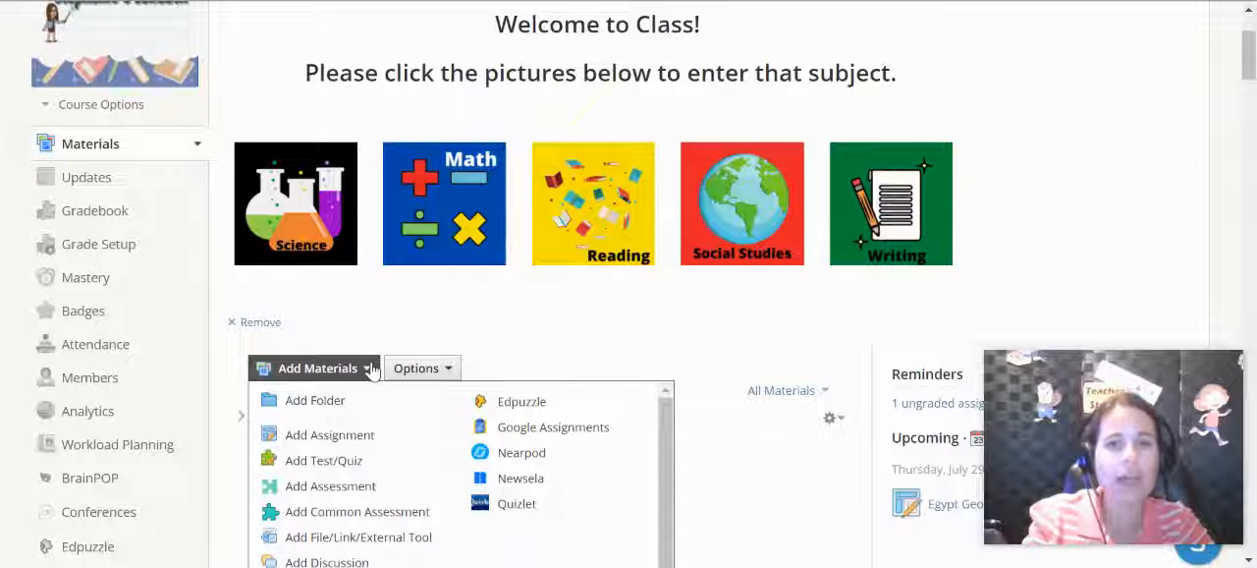
drag(665, 419, 663, 457)
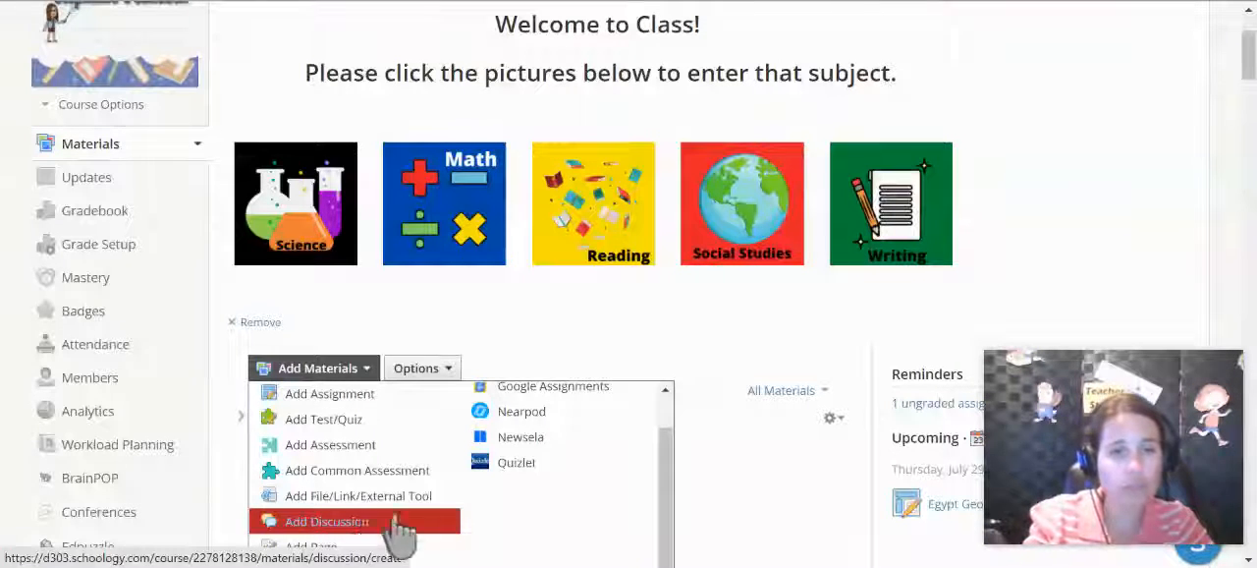
drag(665, 449, 664, 463)
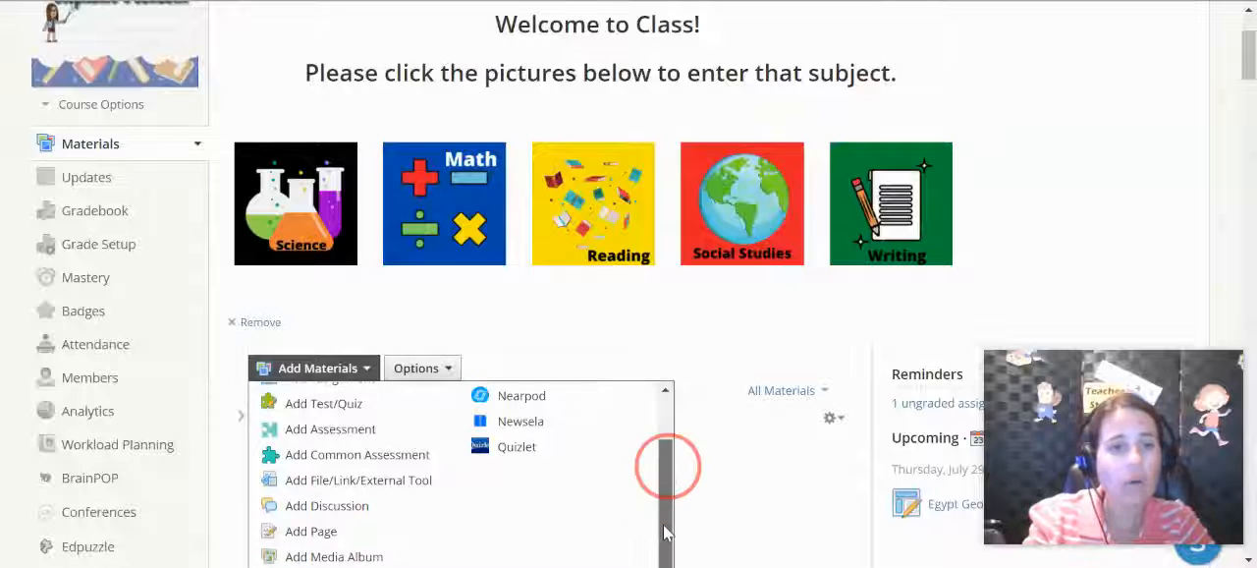
click(373, 550)
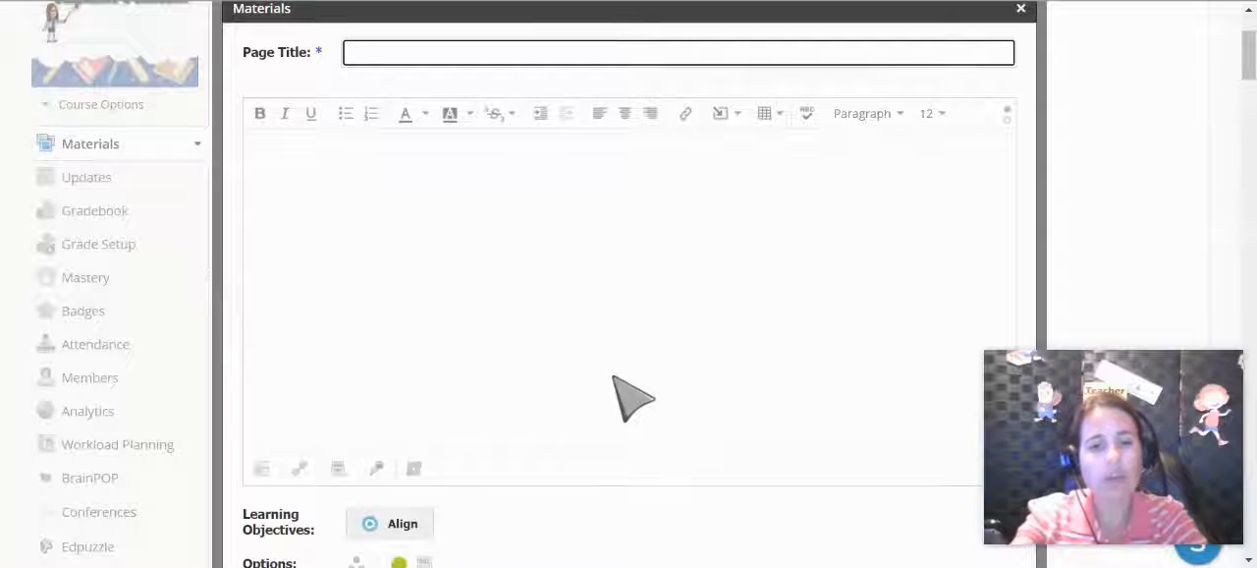
- Title the page "Embedding Google" and enter "Type any instructions" as its body text
text(Emb)
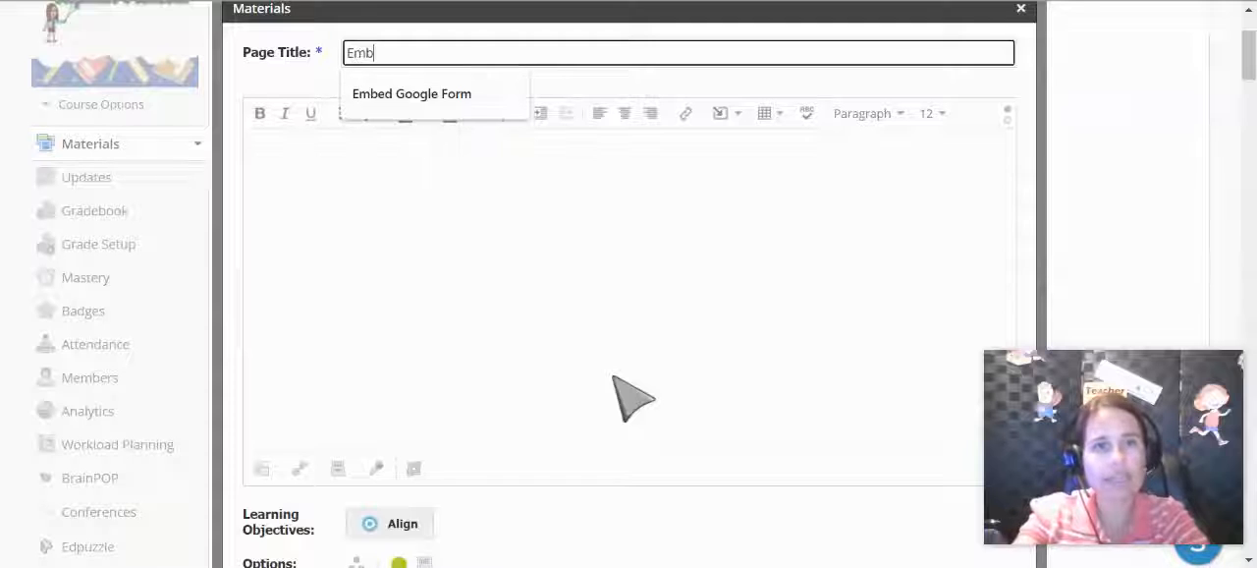
text(edding)
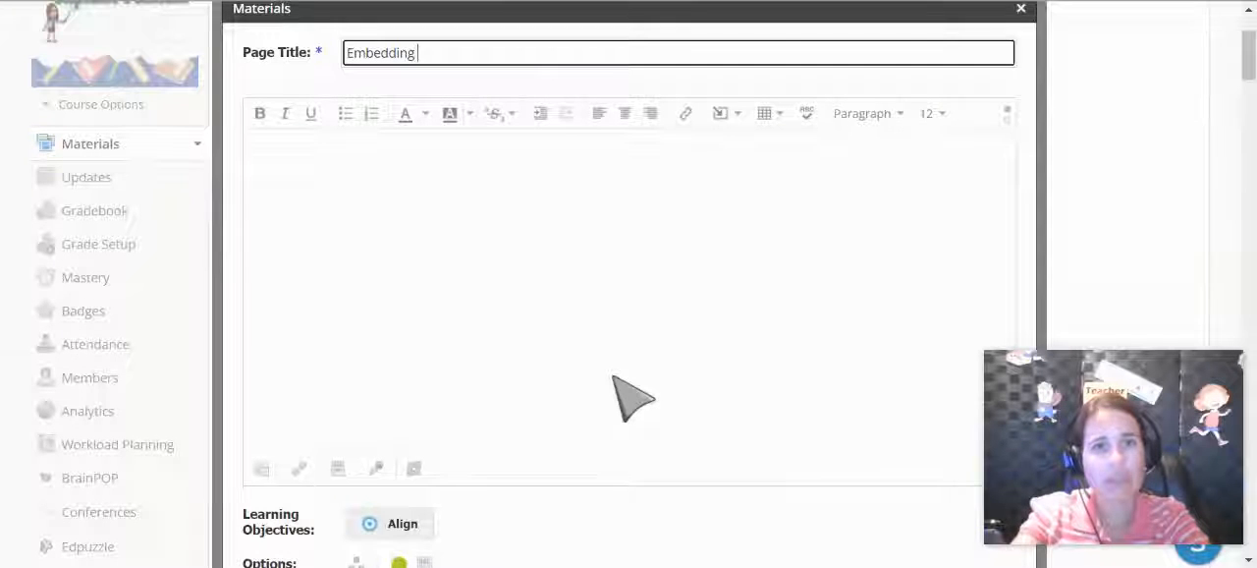
text( Google)
click(581, 237)
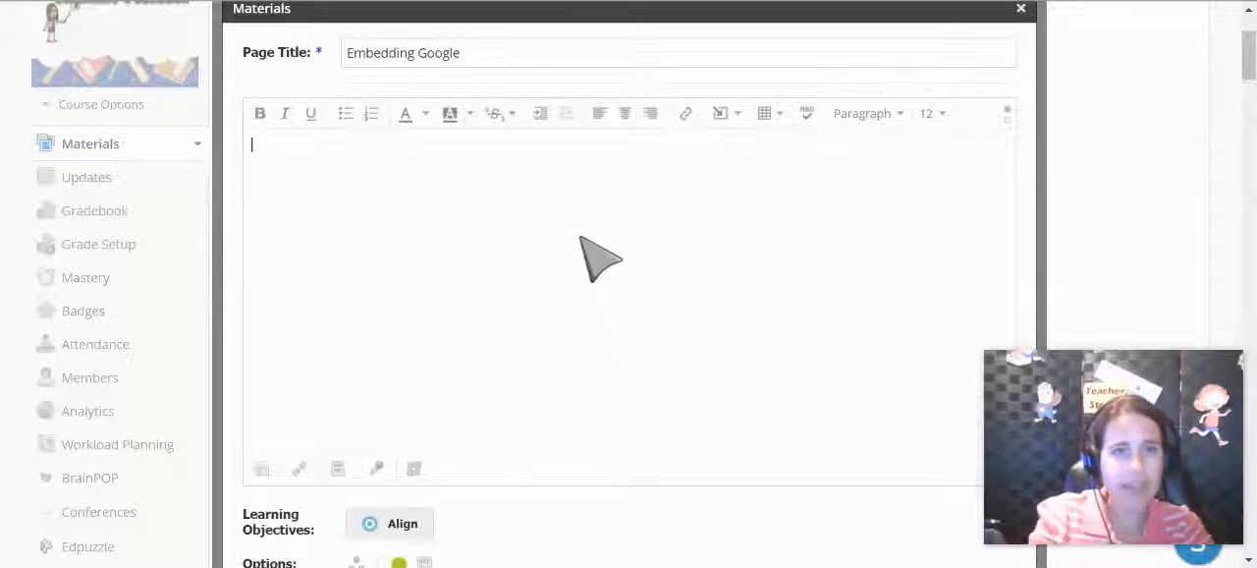
text(Type any instructions)
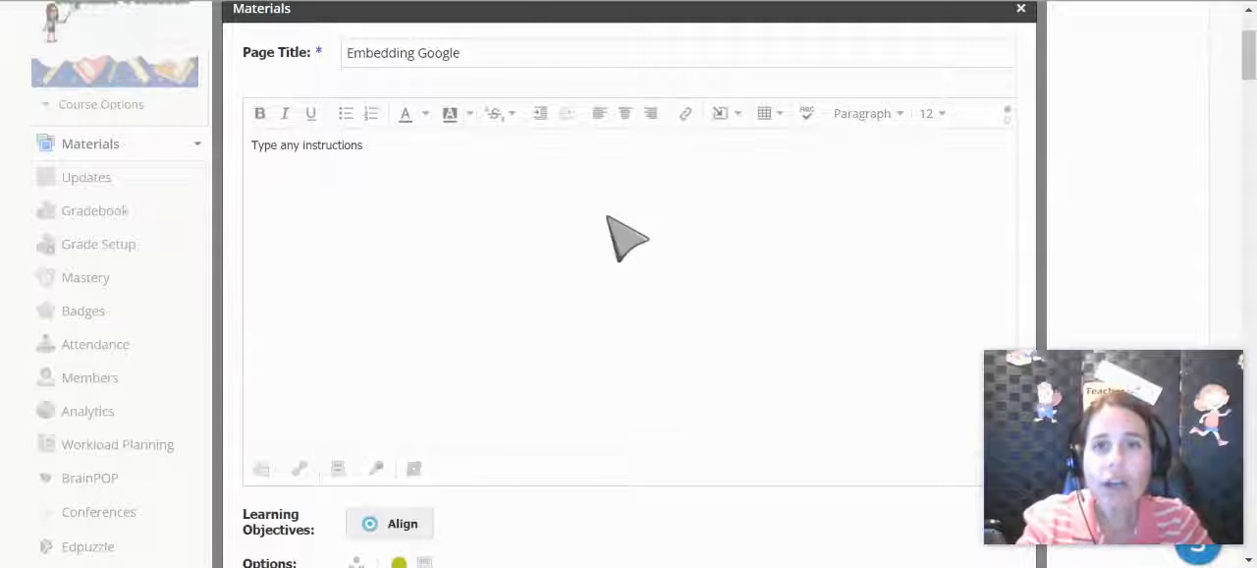
- Import Schoology and Google Maps, Class Tile Template and Body Movement Script from Google Drive into the page body as embeds
click(722, 118)
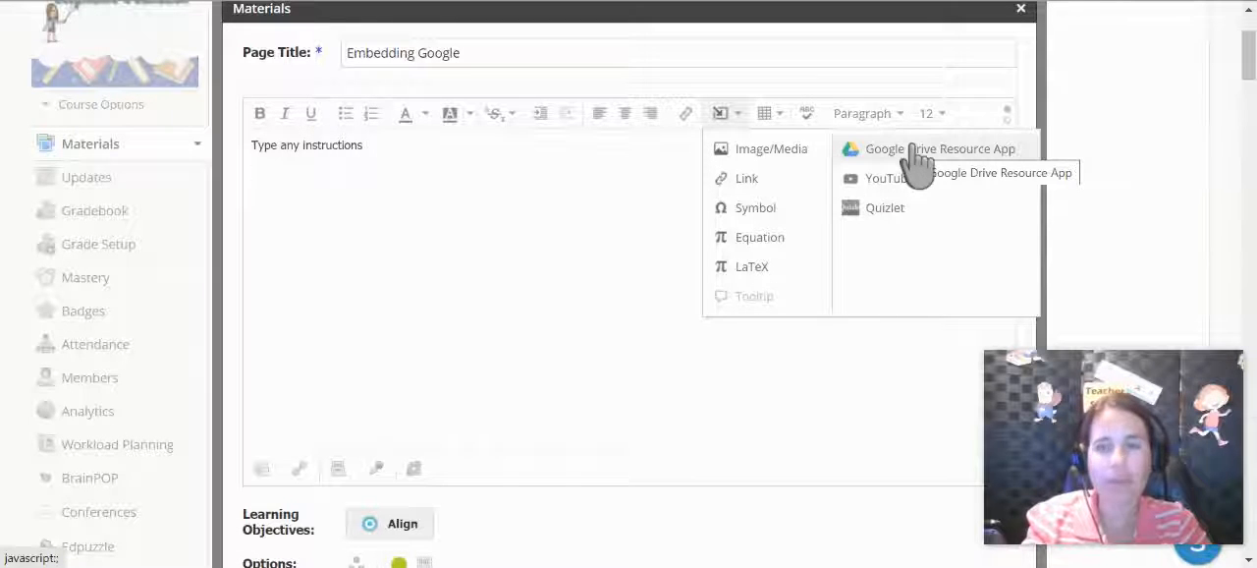
click(916, 149)
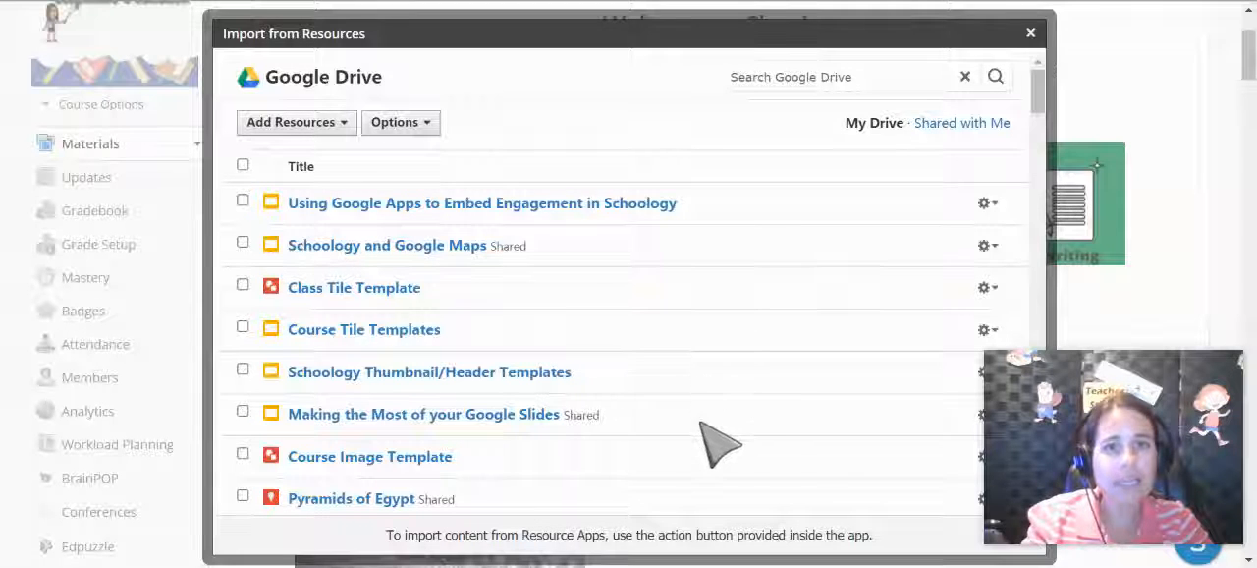
click(243, 242)
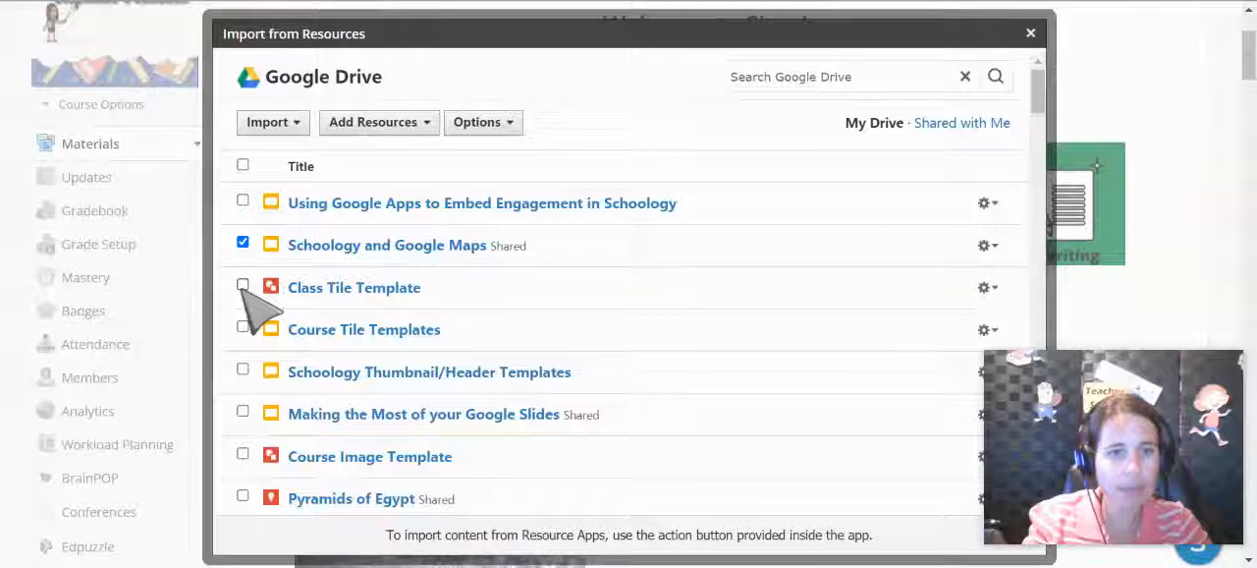
click(243, 285)
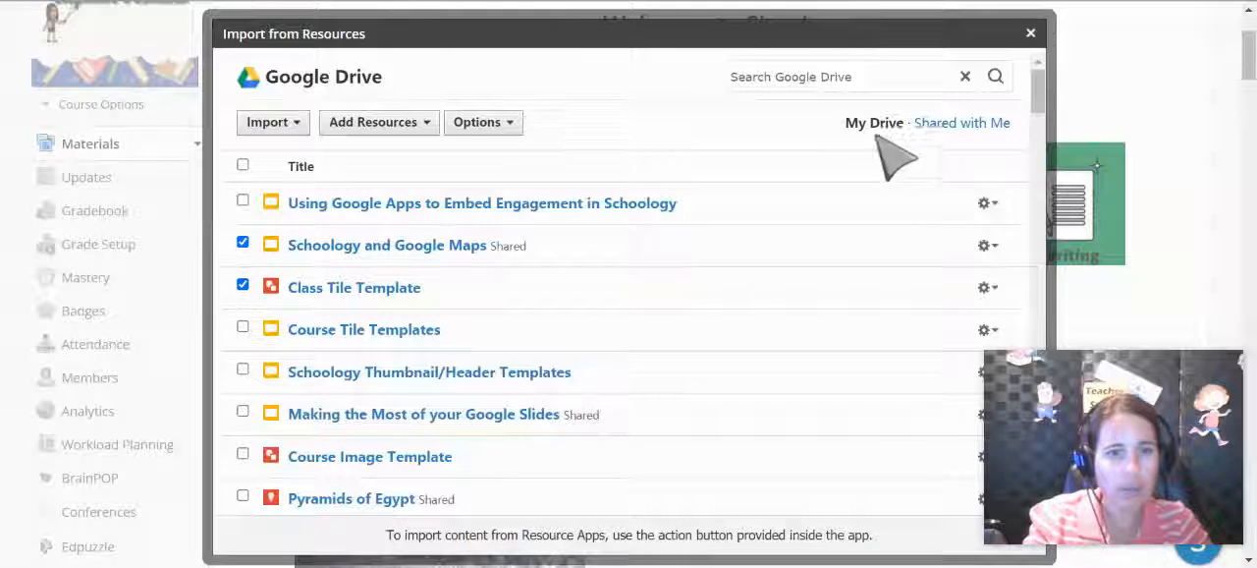
drag(1042, 97, 1040, 179)
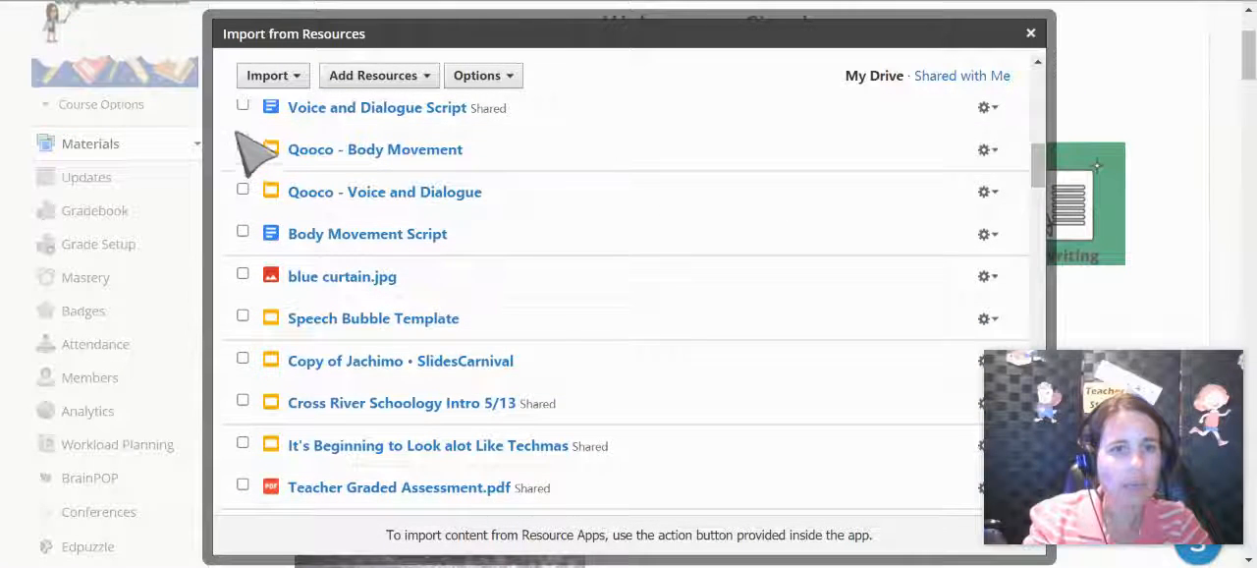
click(243, 232)
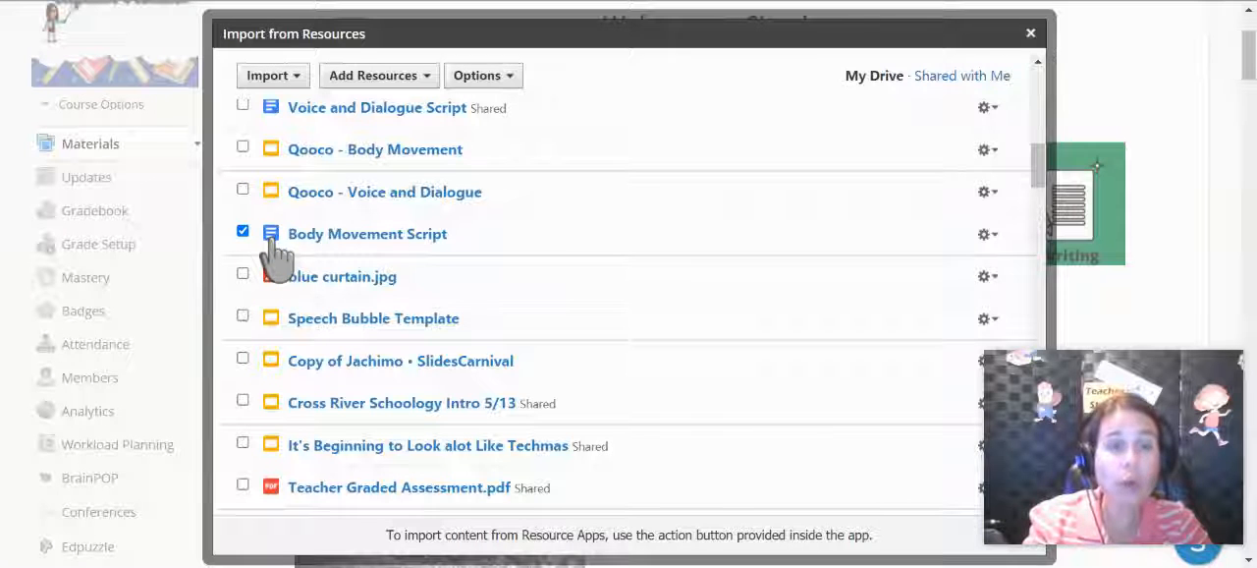
click(282, 83)
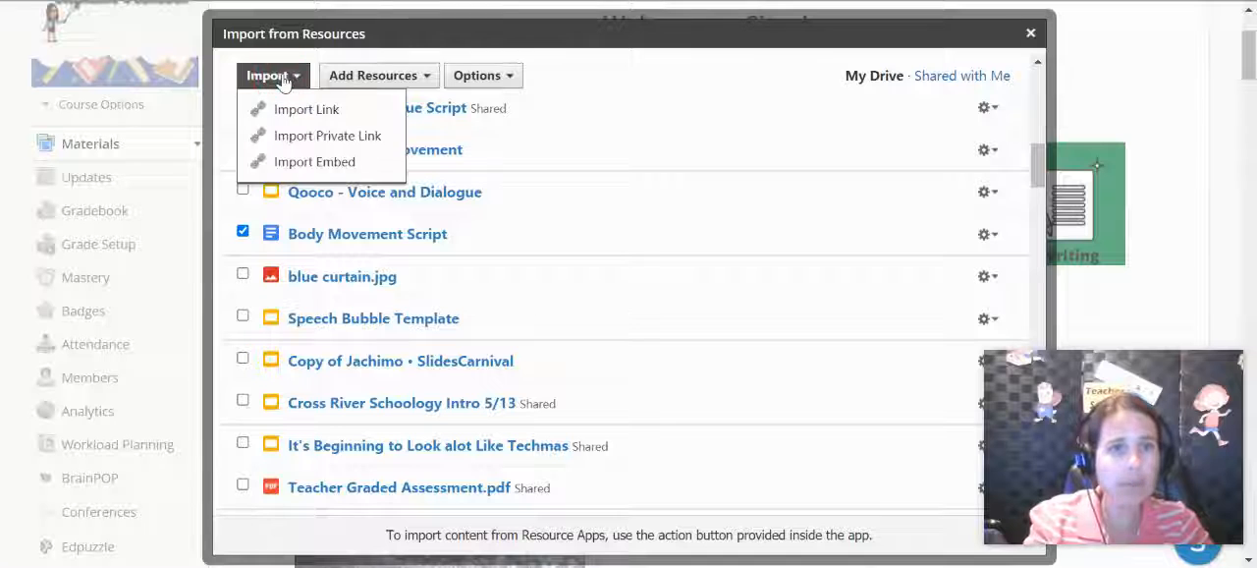
click(314, 163)
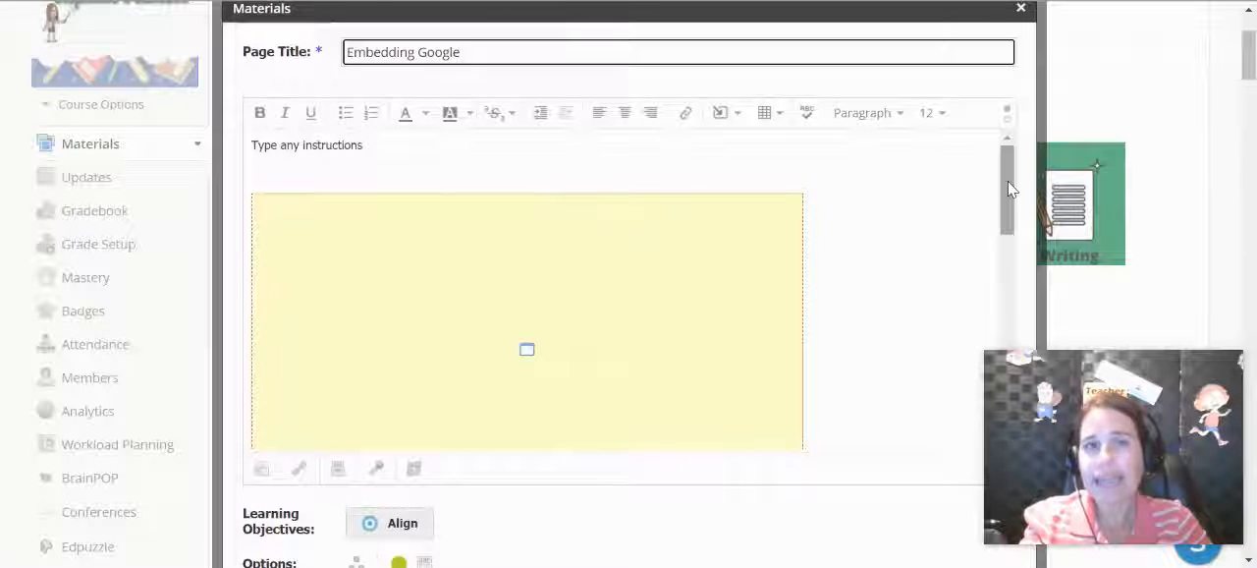
- Make the first embedded file's frame slightly smaller, keeping it below the instructions
drag(1007, 183, 1012, 147)
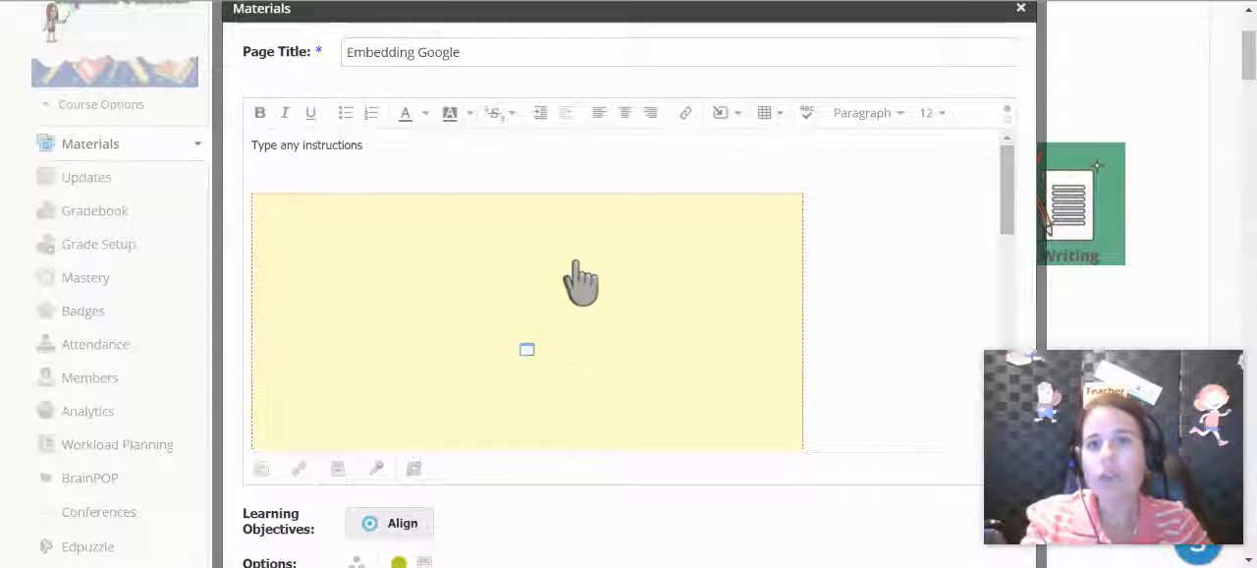
click(729, 300)
click(801, 193)
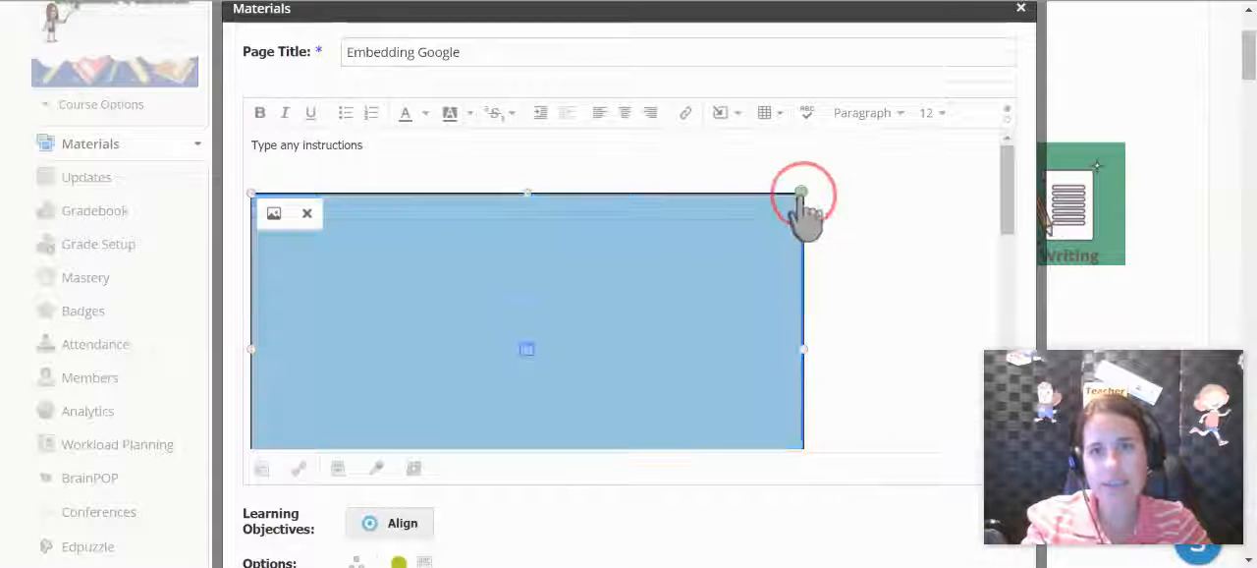
drag(801, 194, 796, 162)
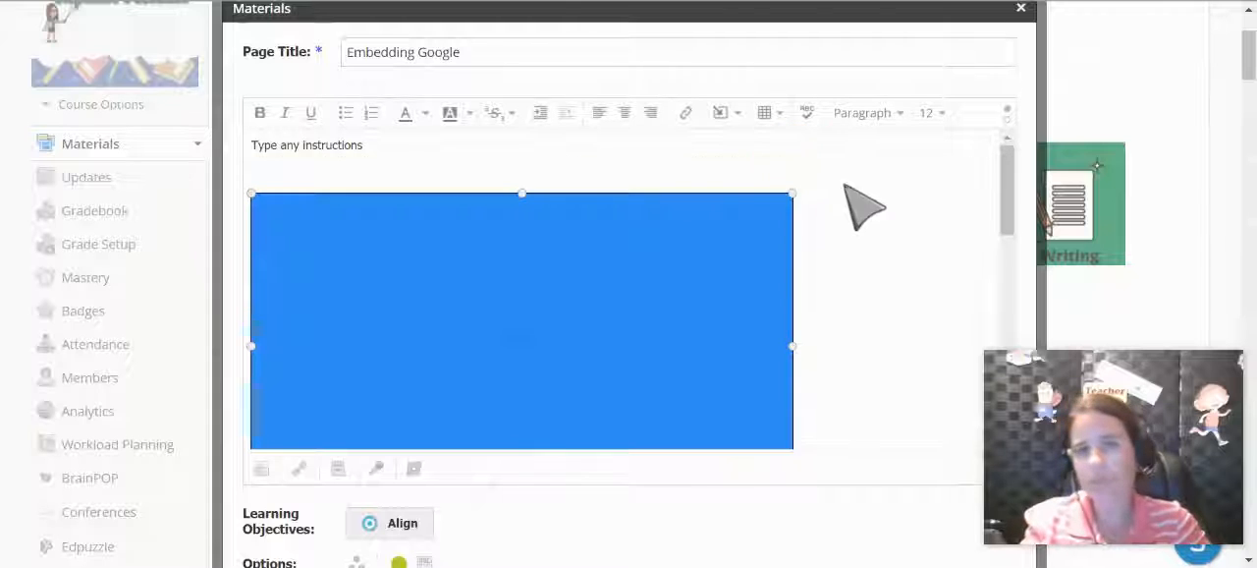
- Try the page's inline display option and switch it back to display on a new page
drag(1006, 172, 999, 289)
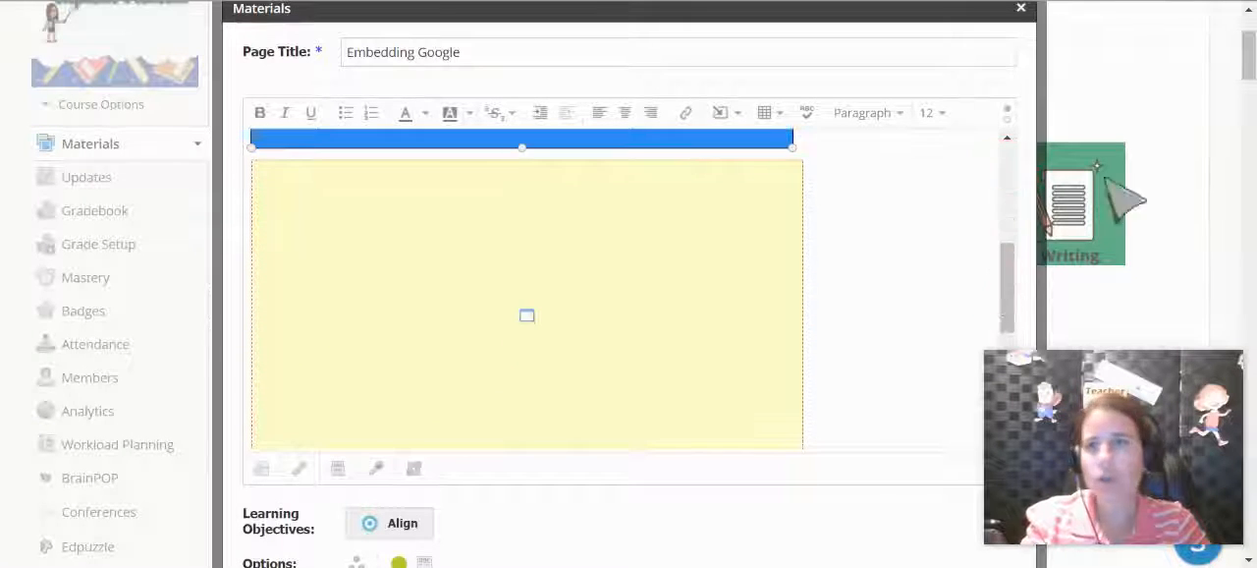
drag(1247, 61, 1246, 81)
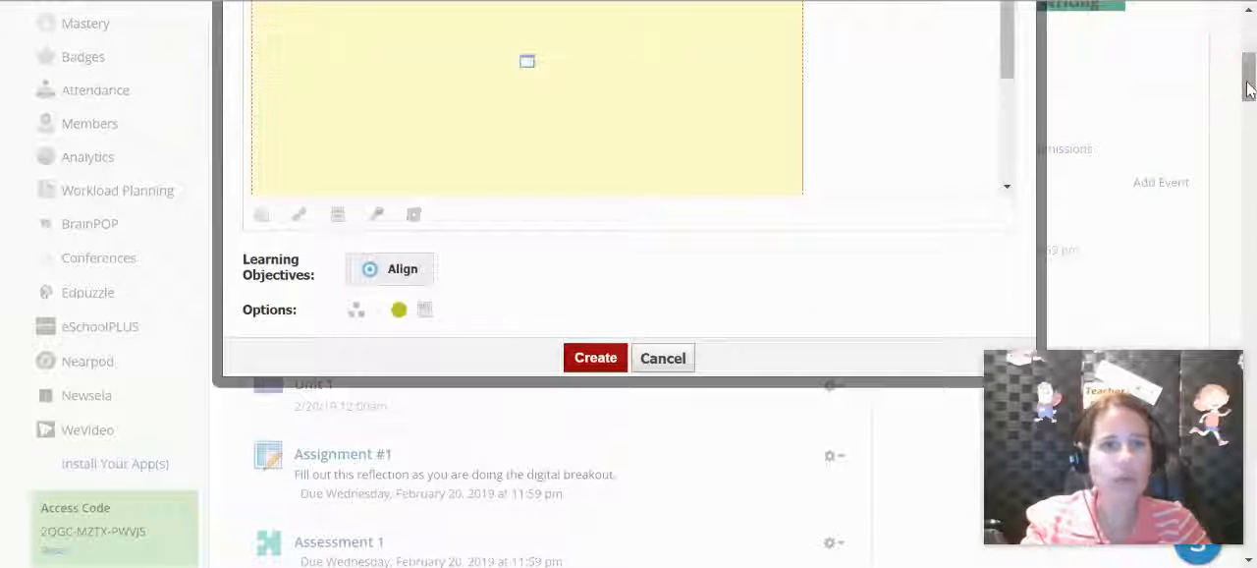
click(424, 310)
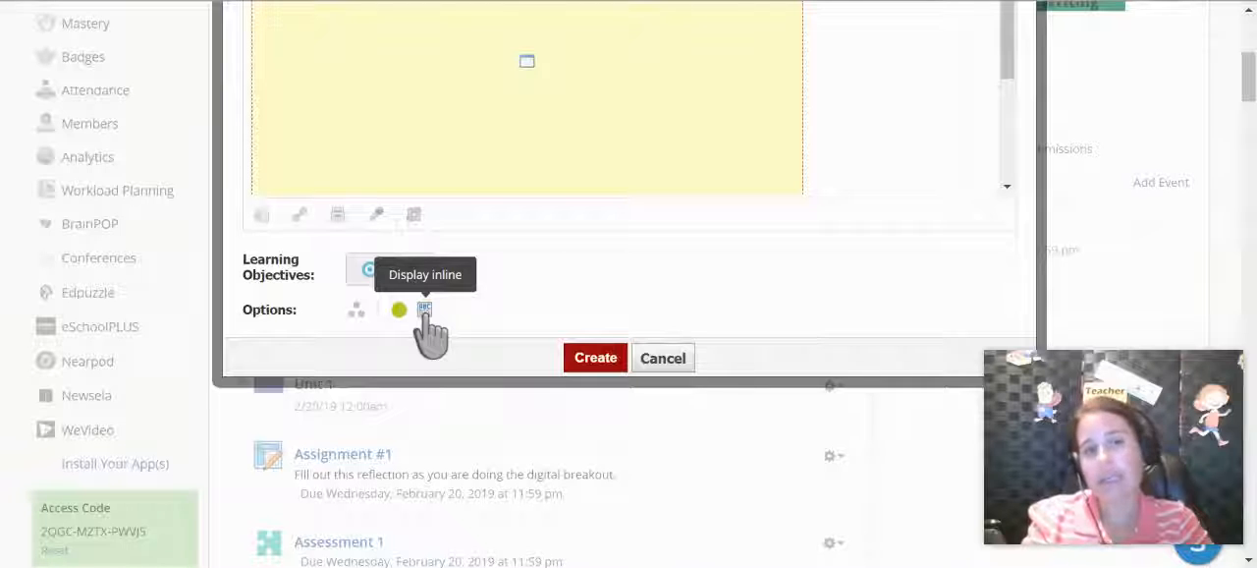
click(424, 310)
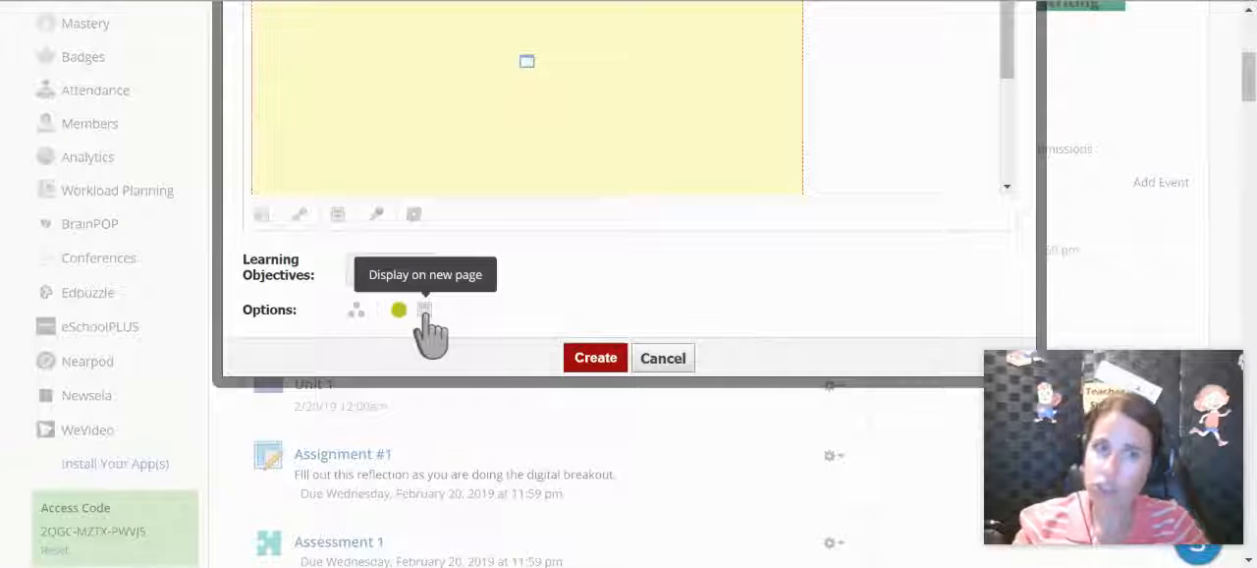
click(424, 311)
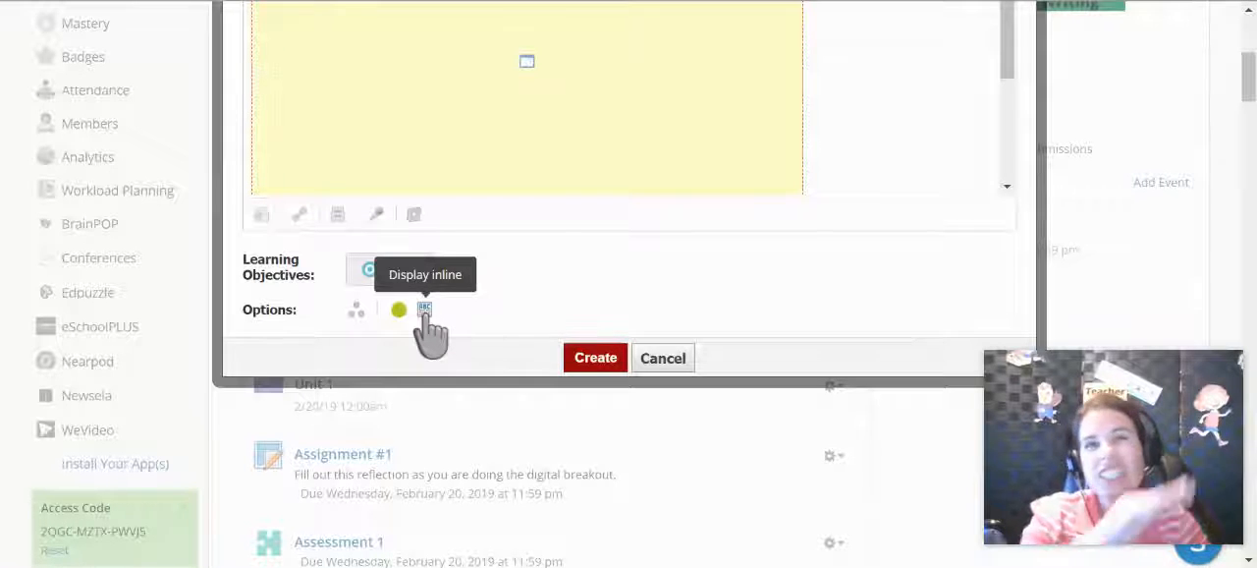
click(425, 311)
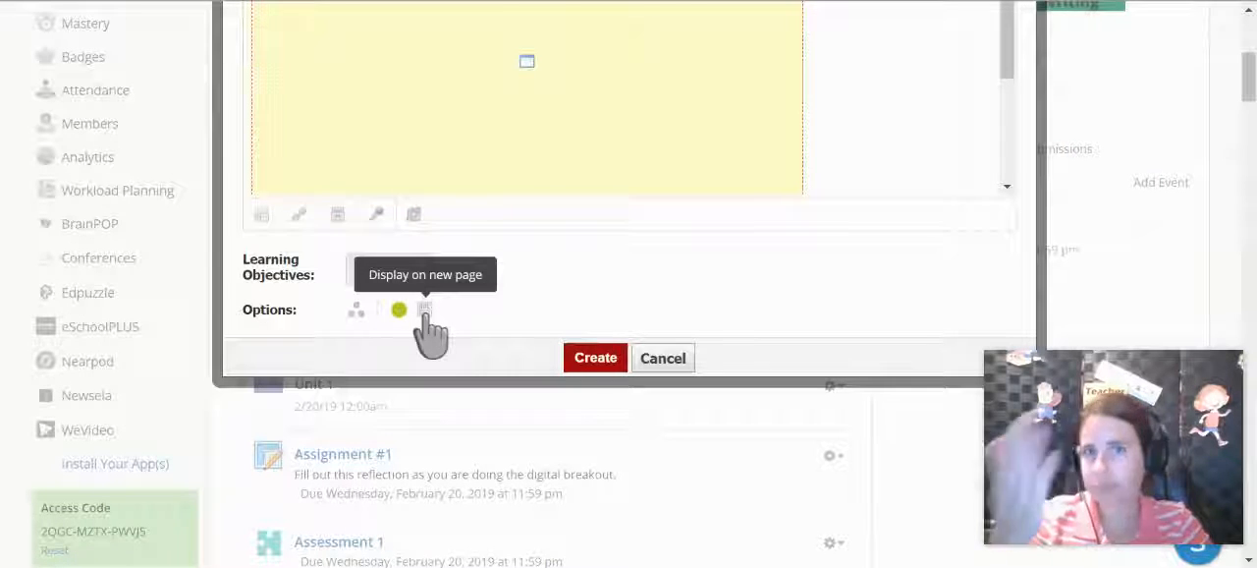
click(425, 309)
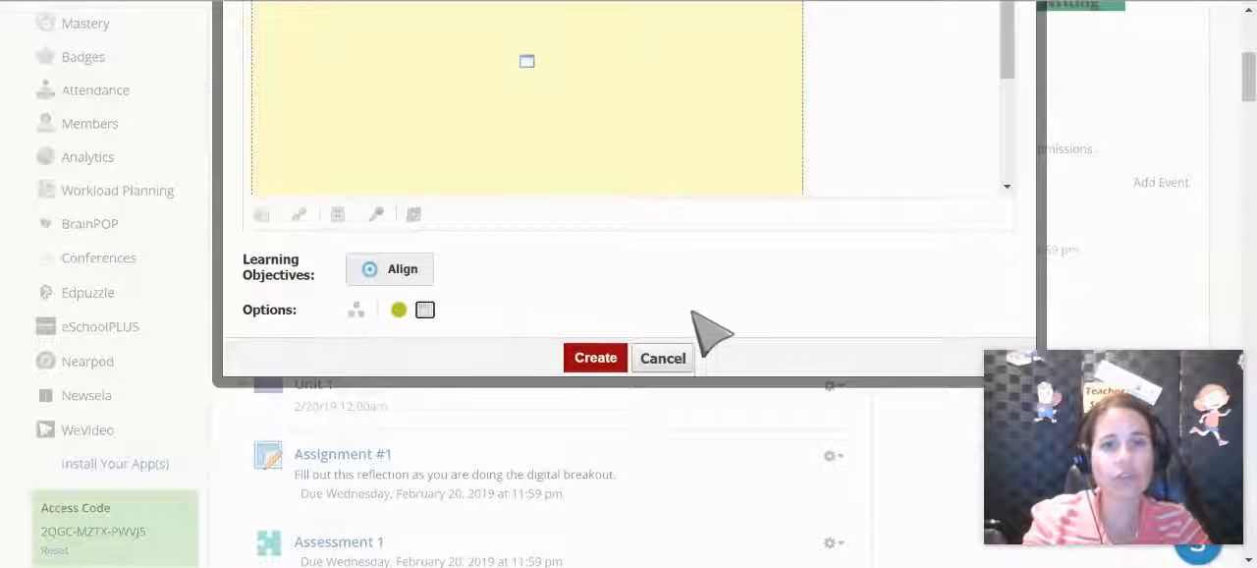
- Create the page and open Embedding Google from the end of the course materials list
click(596, 359)
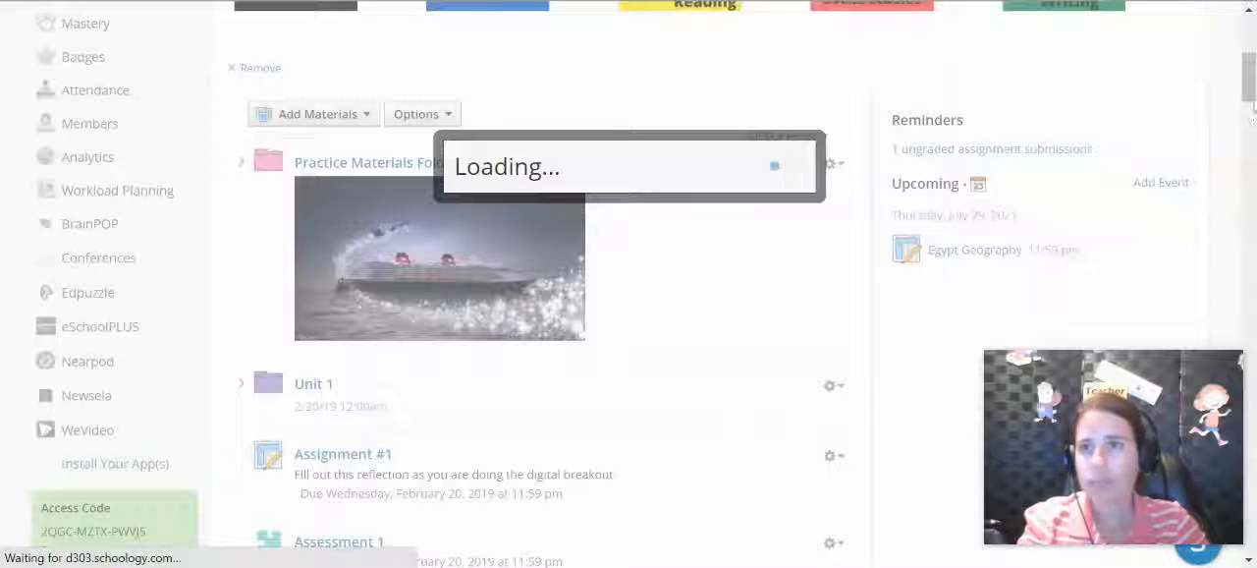
drag(1249, 71, 1252, 320)
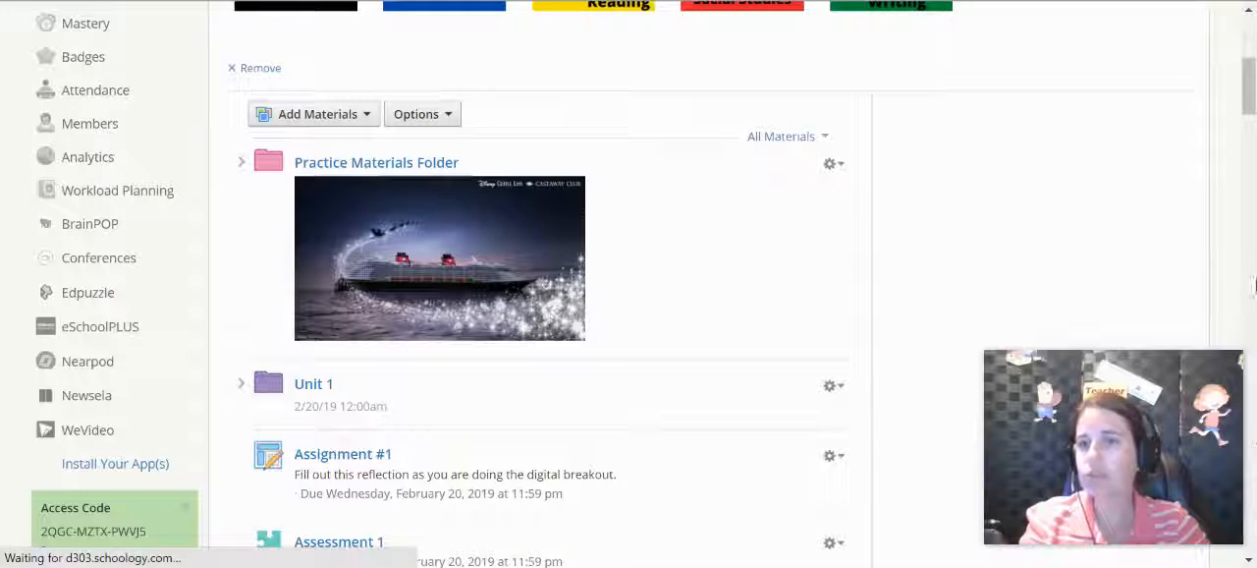
drag(1249, 86, 1252, 545)
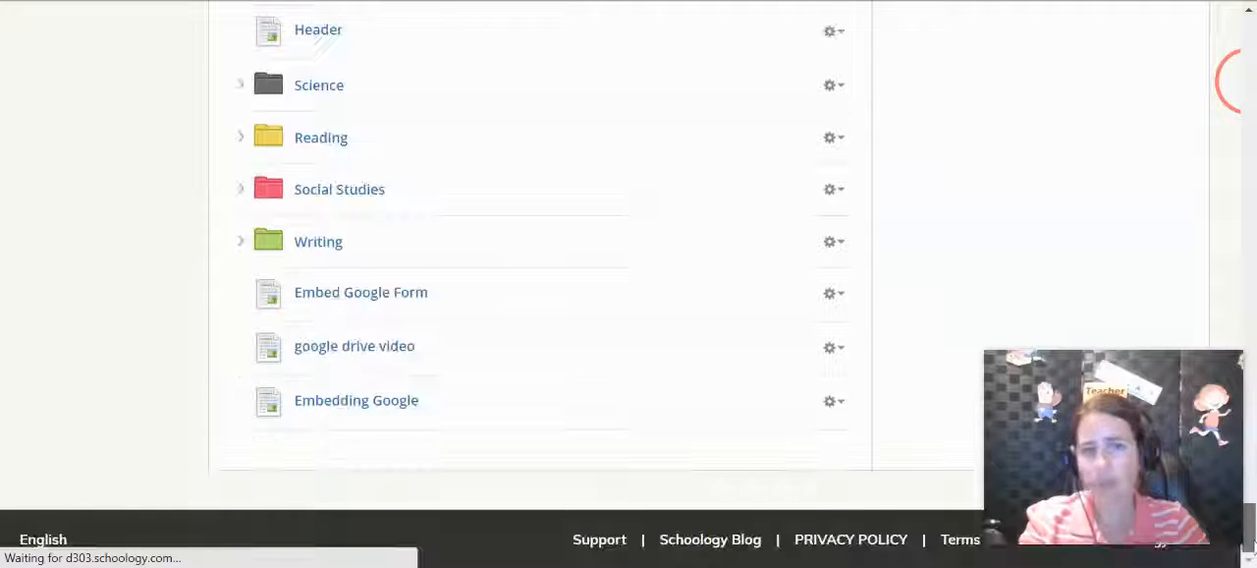
click(381, 420)
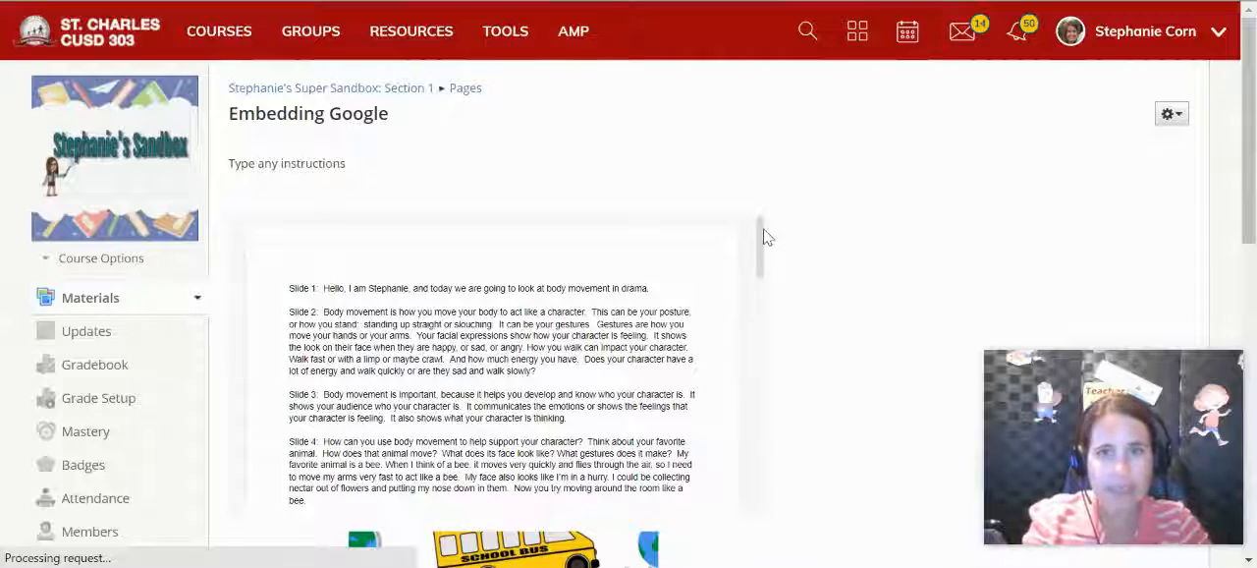
- Review the embedded script document and the class tile image on the page
drag(757, 230, 762, 462)
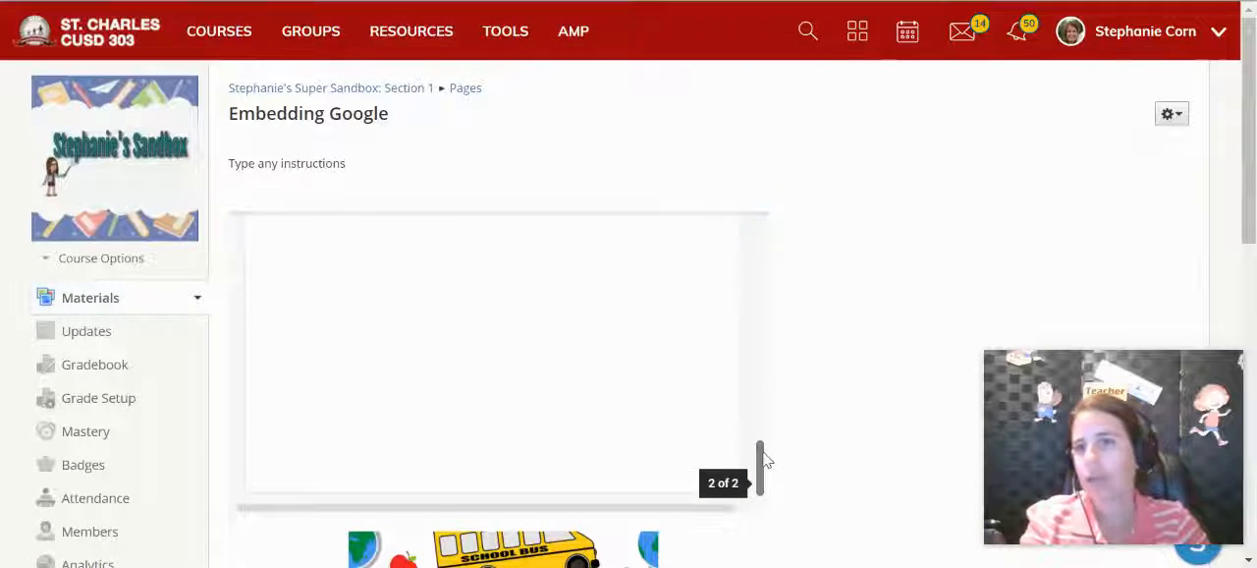
drag(1253, 107, 1253, 272)
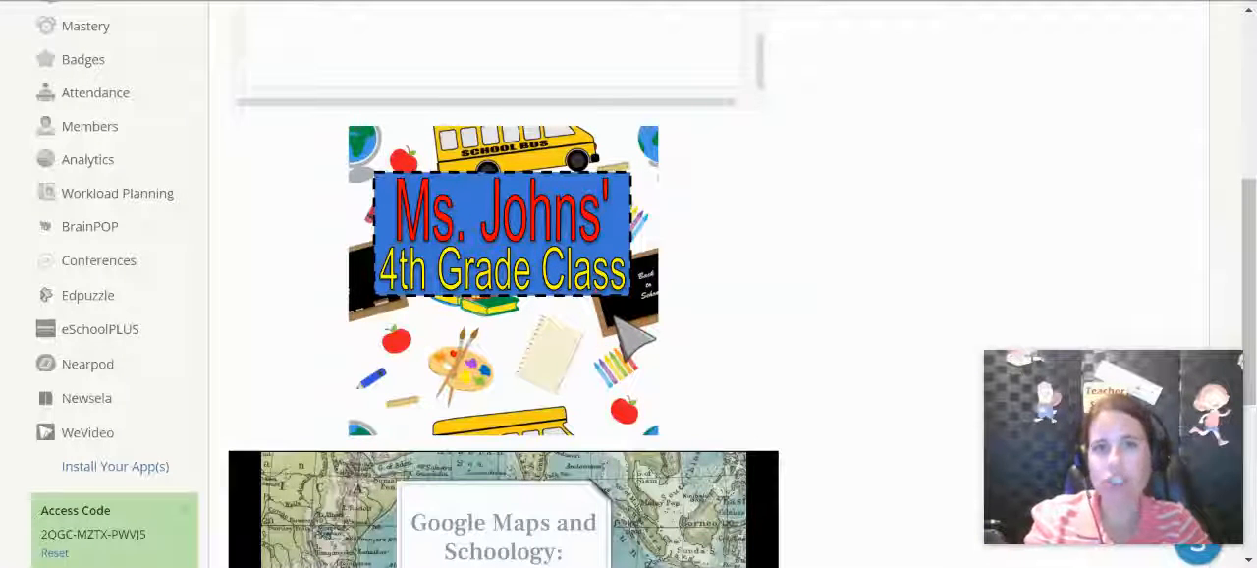
drag(1249, 201, 1245, 312)
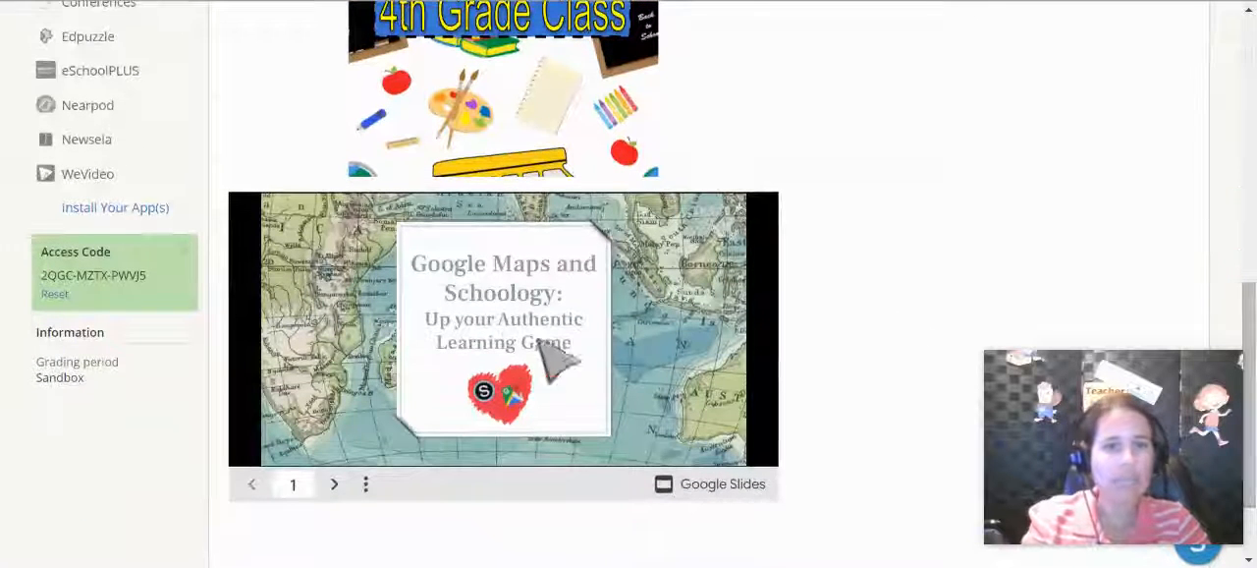
- Advance the embedded Google Maps and Schoology presentation to slide 5 and show its additional playback options
click(333, 484)
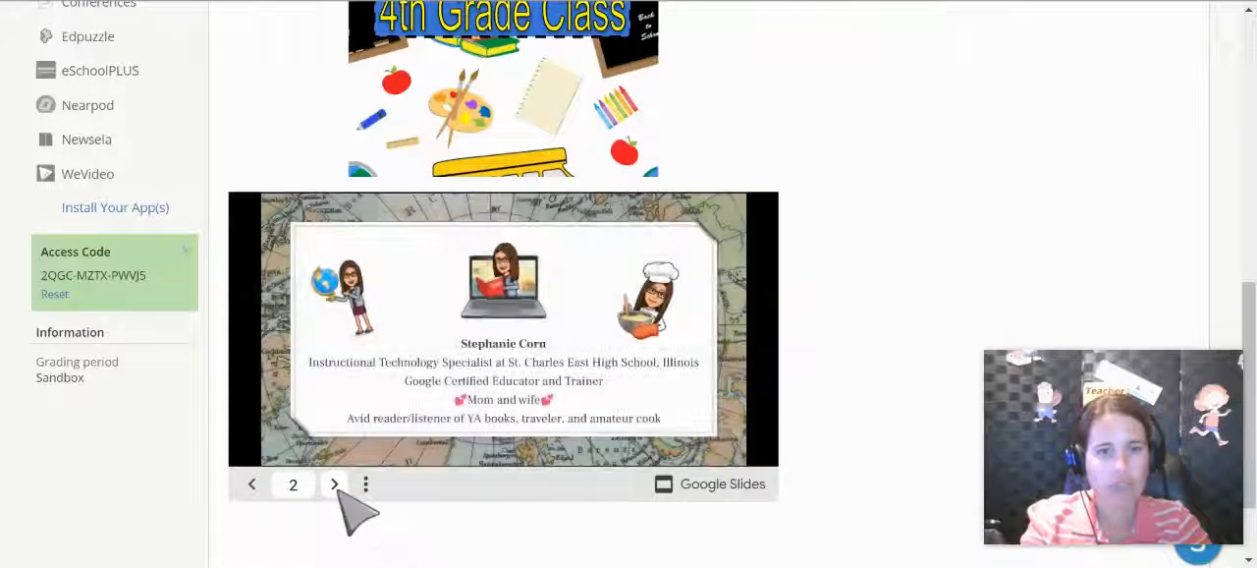
click(334, 484)
click(334, 484)
click(334, 484)
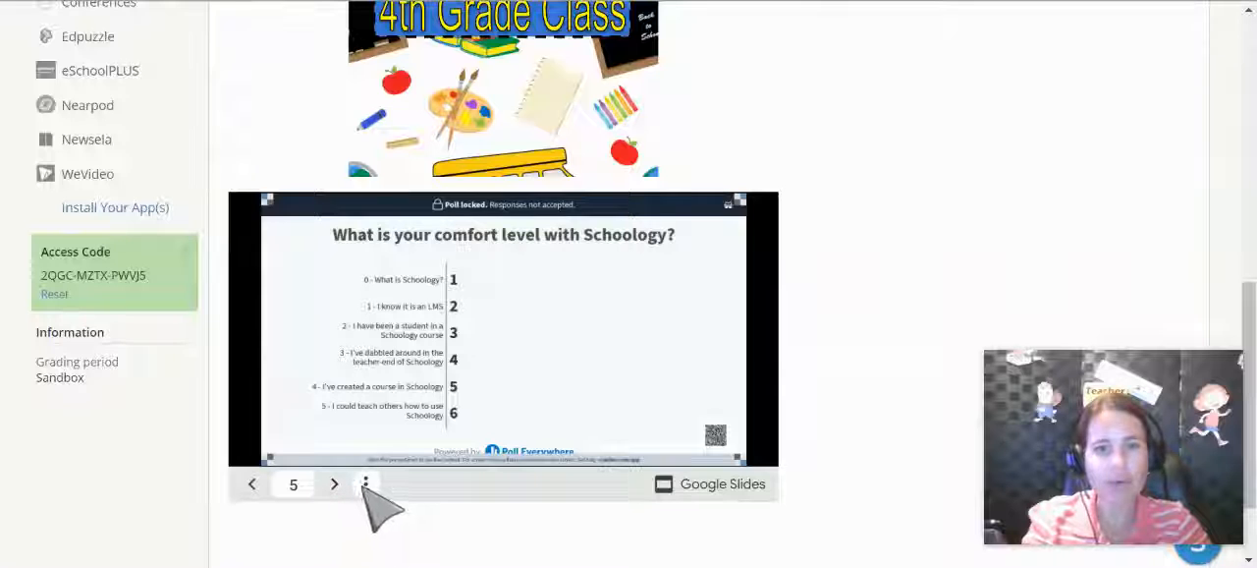
click(367, 485)
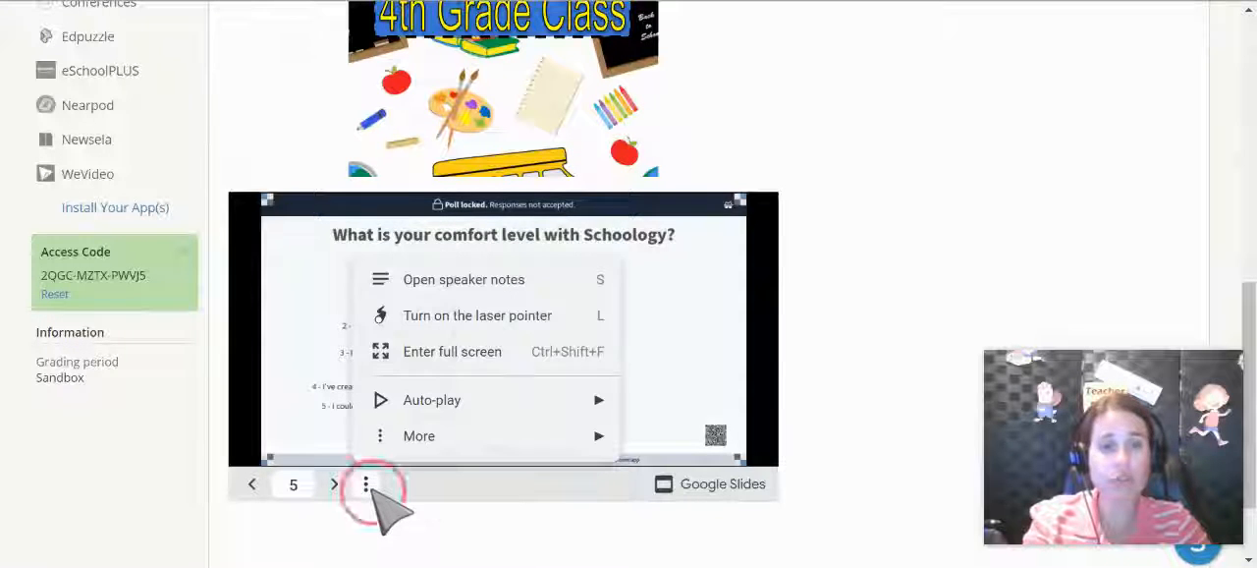